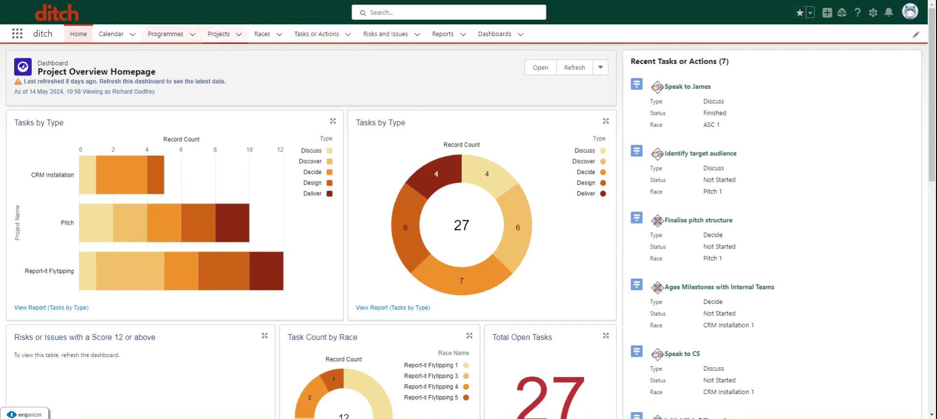
Step: Go from the Pitch project record to its Pitch 1 race record
click(218, 34)
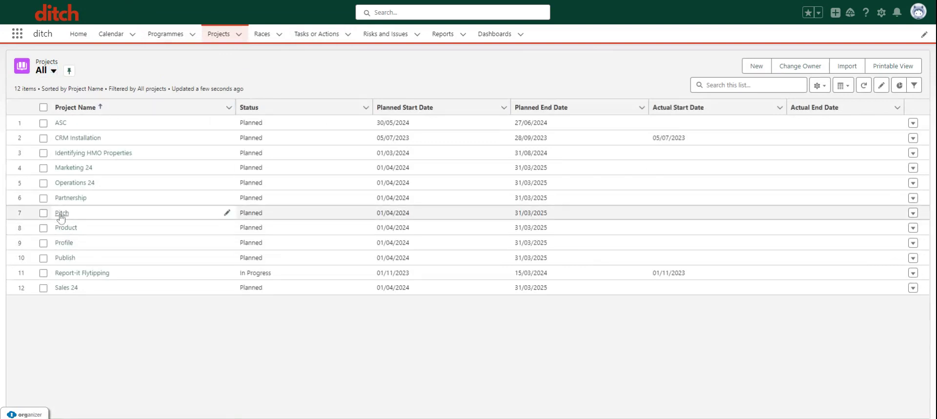
click(62, 212)
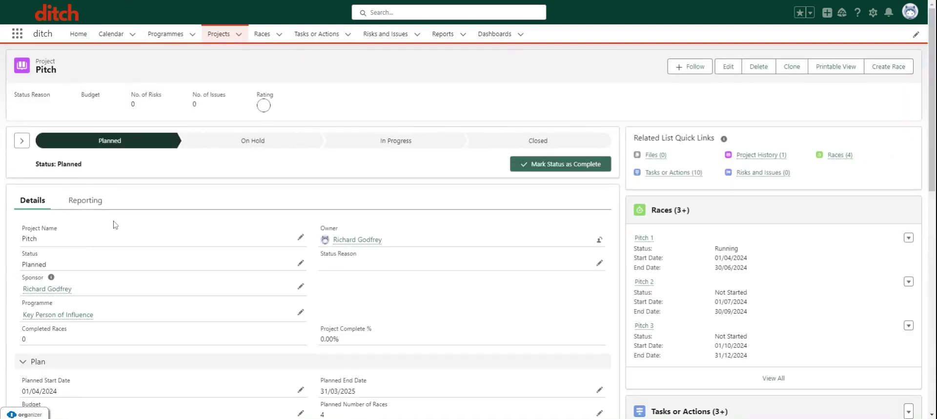
scroll(115, 224, down, 1)
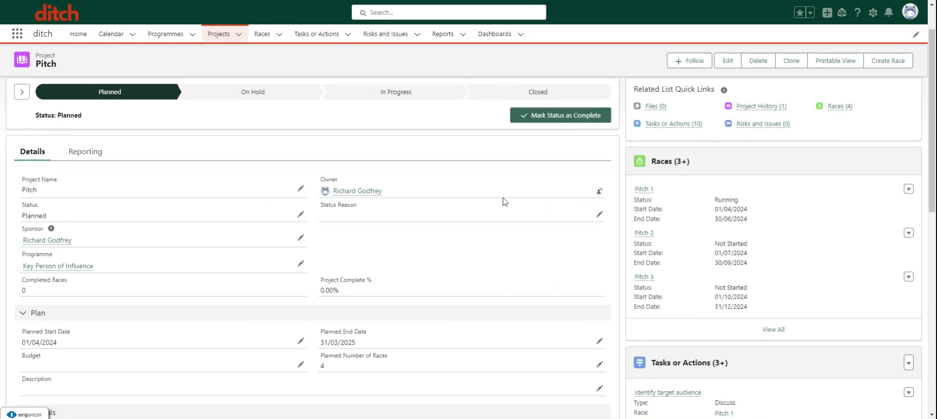
scroll(671, 301, down, 1)
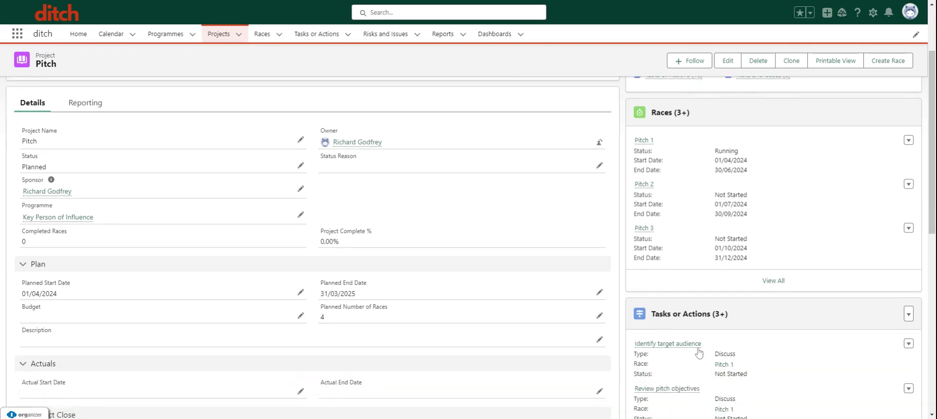
click(647, 142)
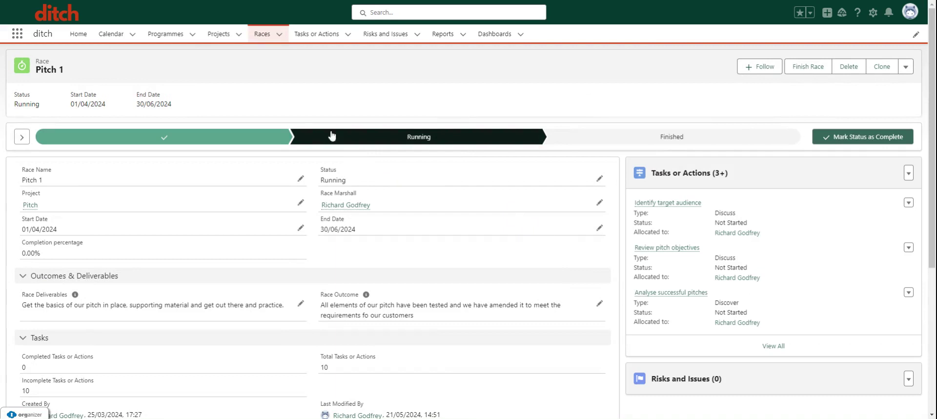
scroll(109, 191, down, 1)
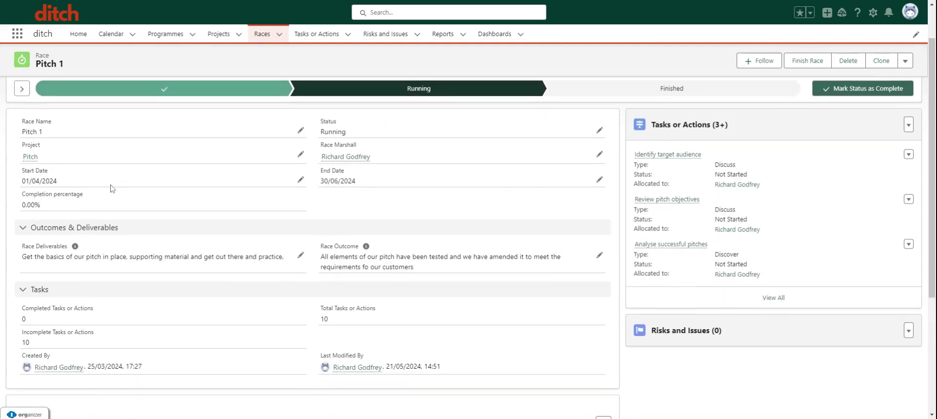
Step: Use View All on Pitch 1's Tasks or Actions card to list all 10 tasks
click(773, 297)
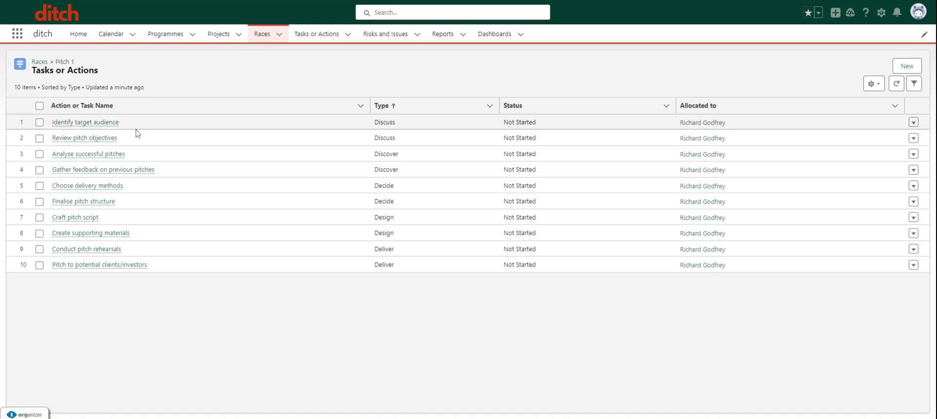
Step: Open the 'Identify target audience' Discuss task from the Tasks or Actions list
click(109, 122)
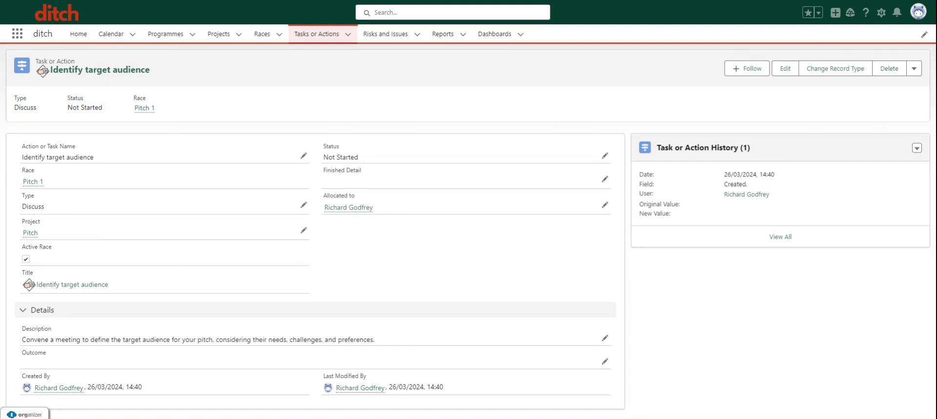
Step: Show the full Tasks or Actions list and switch it to the My Tasks view
click(316, 34)
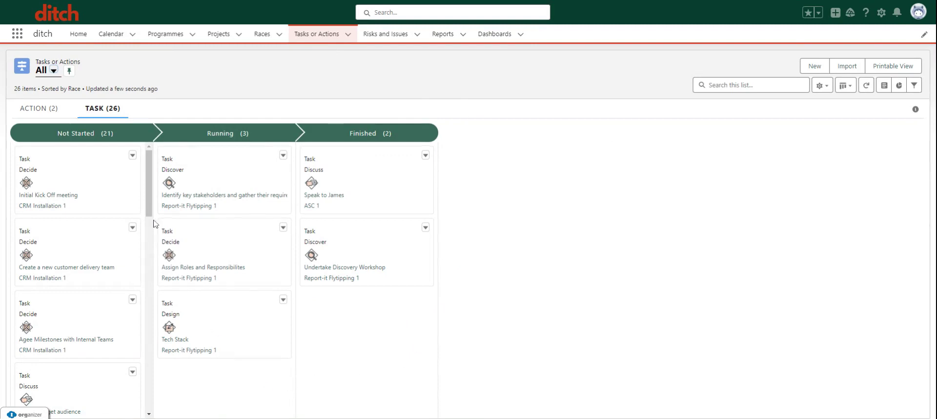
scroll(151, 234, down, 3)
scroll(151, 242, down, 2)
scroll(154, 220, up, 5)
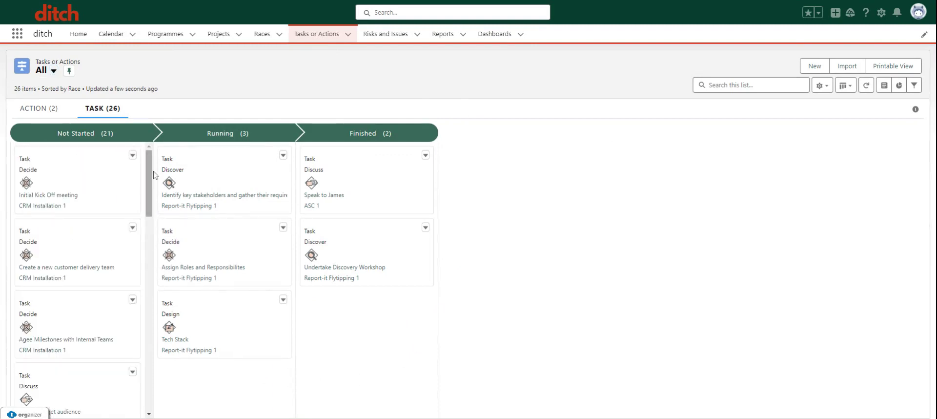
click(53, 71)
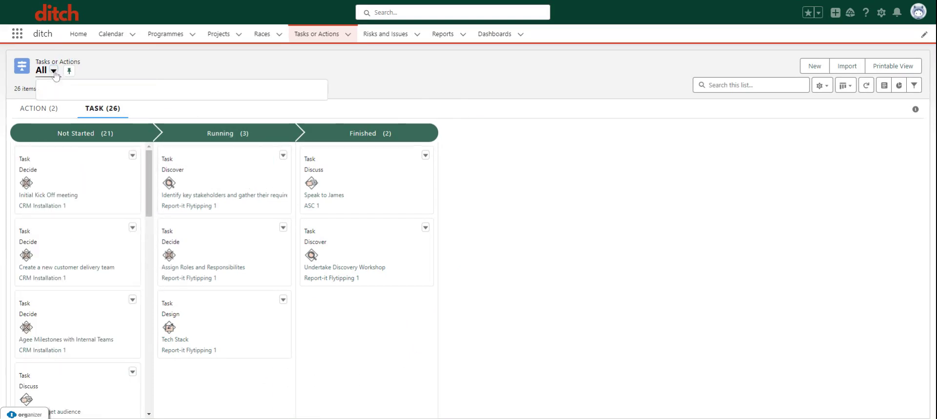
click(68, 122)
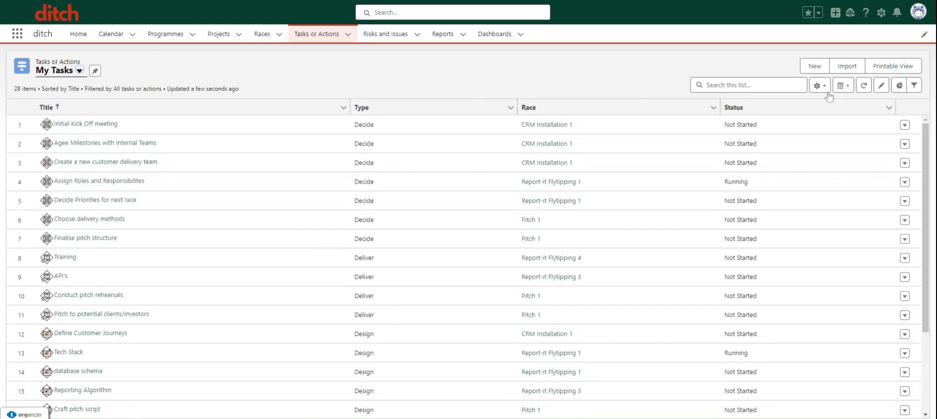
Step: Display My Tasks as a kanban board grouped by Finished Detail
click(843, 85)
click(857, 138)
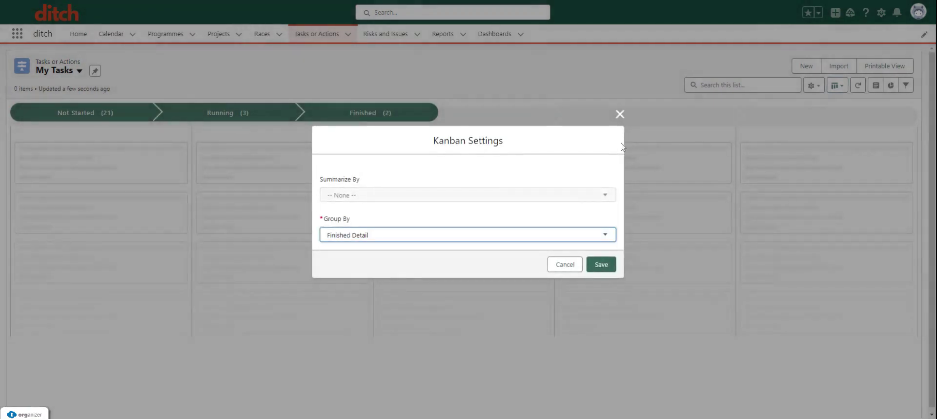
click(602, 259)
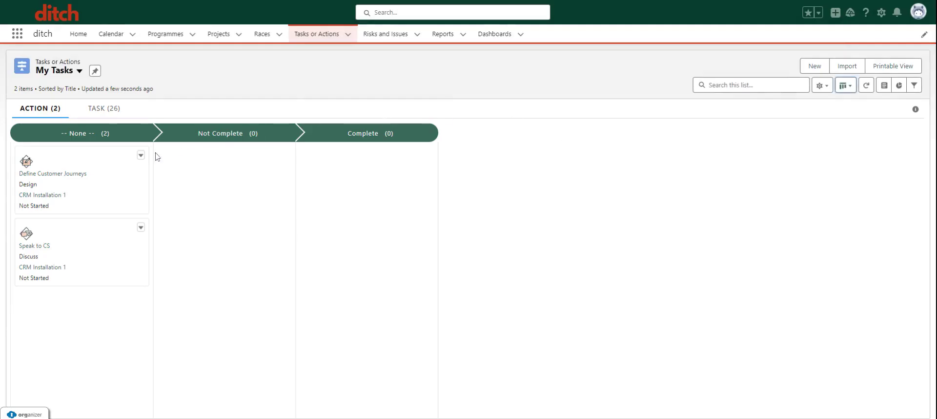
click(104, 108)
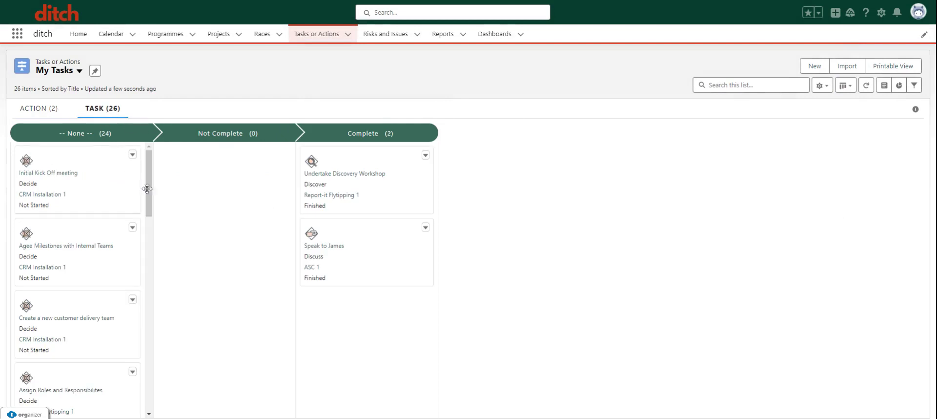
Step: Check the saved task views and the projects list, then go to Reports
click(78, 70)
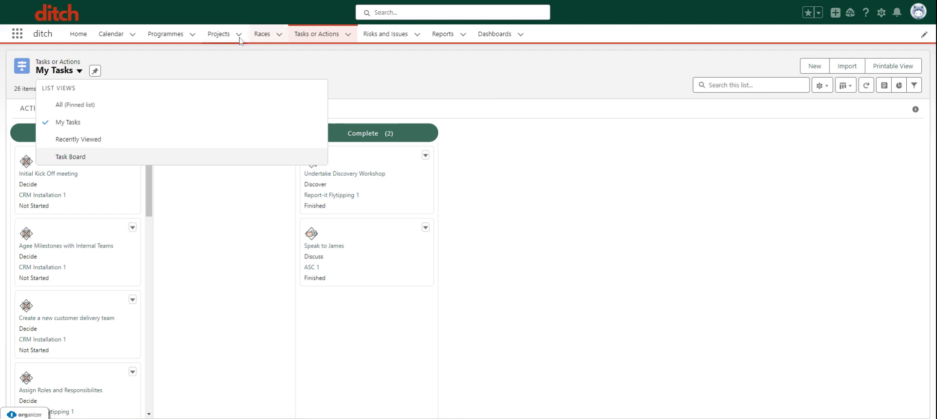
click(225, 37)
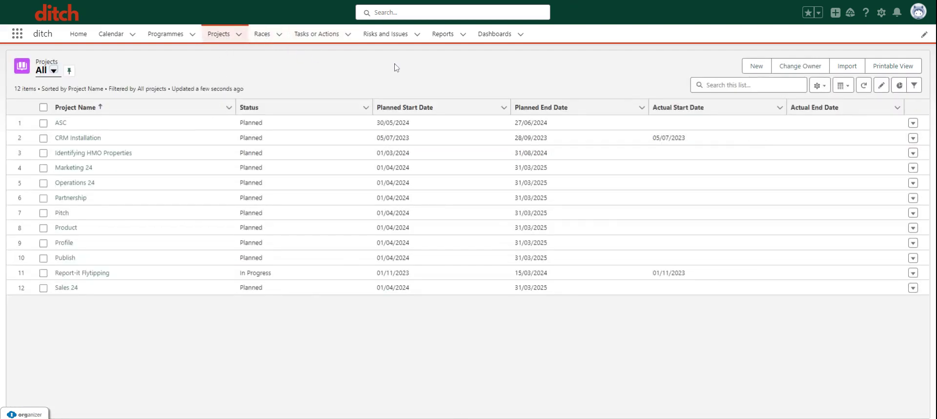
click(444, 38)
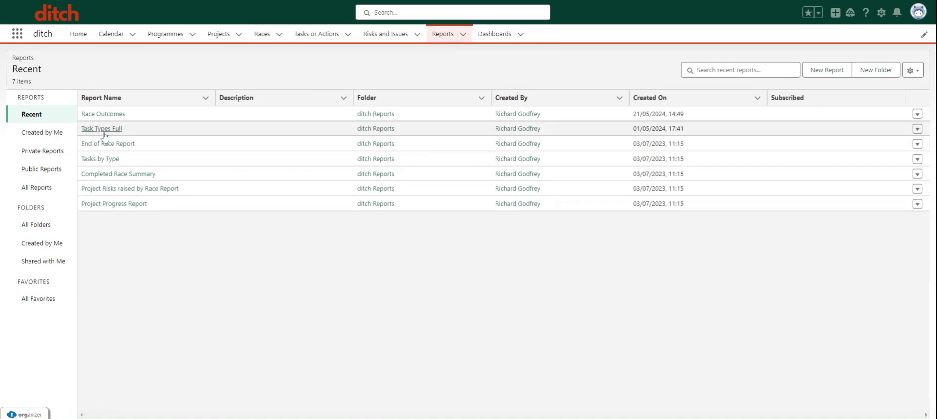
Step: Open Task Types Full and scroll through its task types, descriptions and outcomes
click(101, 129)
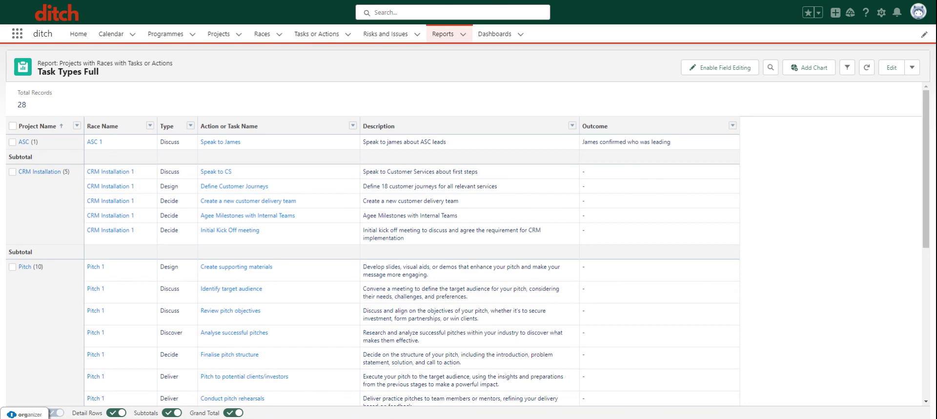
scroll(644, 351, down, 2)
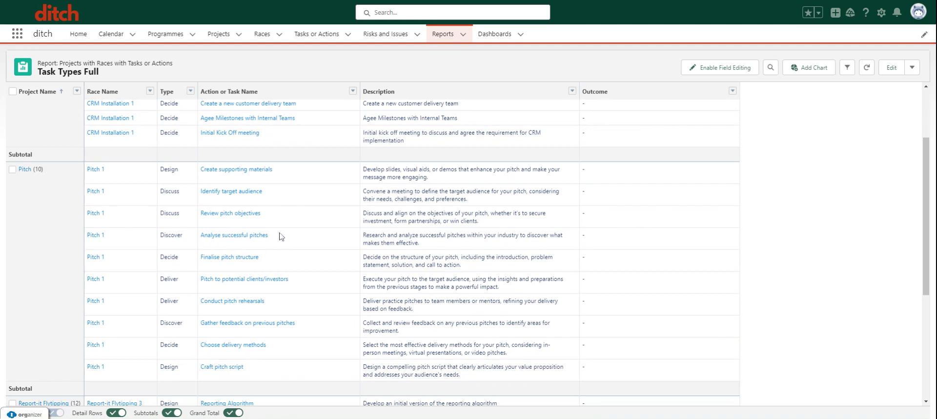
scroll(317, 190, up, 1)
Step: Open Tasks by Type from Reports and review its 28-task donut and per-project counts
click(442, 33)
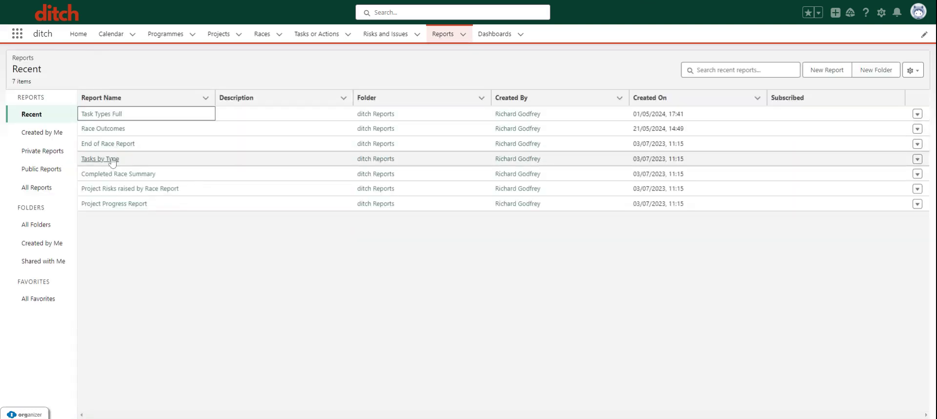
click(114, 159)
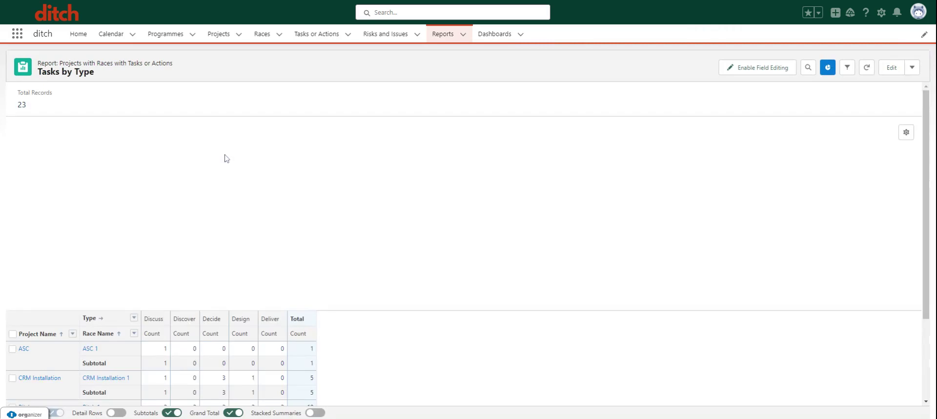
click(225, 231)
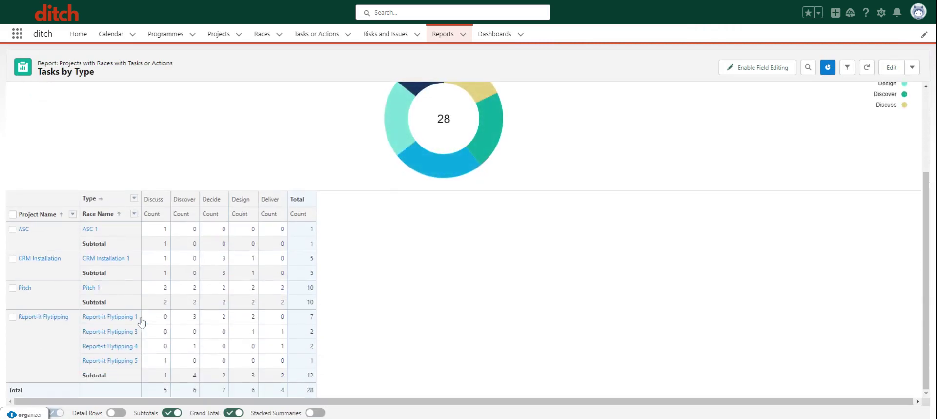
scroll(136, 312, up, 1)
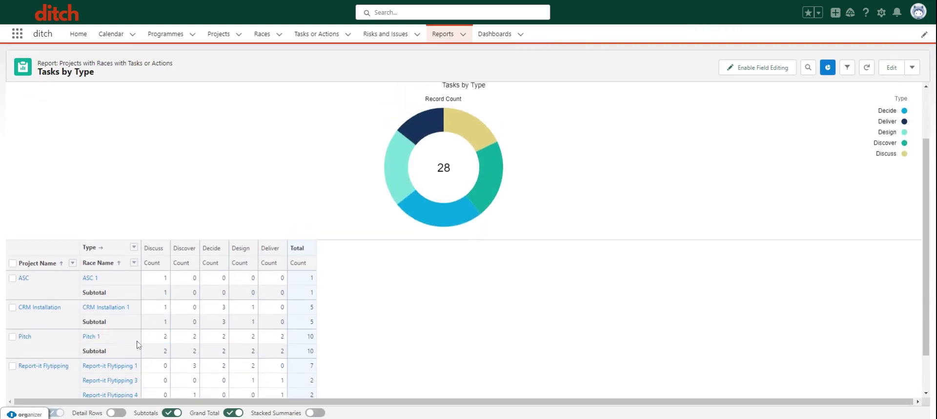
scroll(135, 313, down, 1)
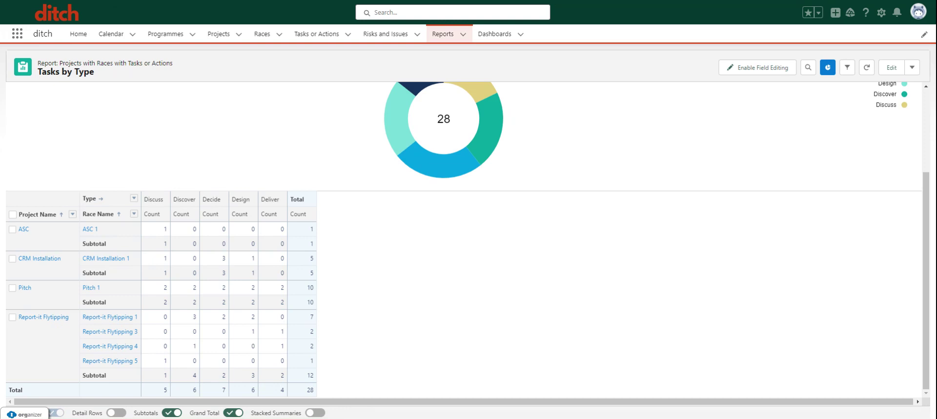
scroll(414, 297, up, 1)
scroll(397, 297, down, 1)
scroll(210, 326, up, 5)
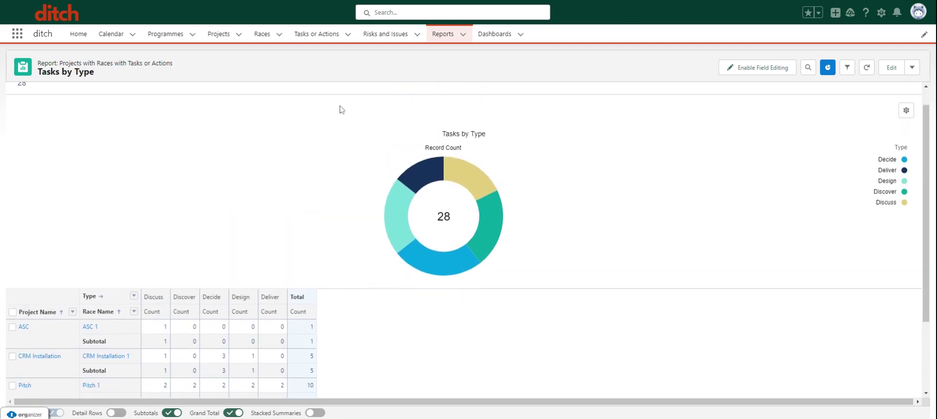
Step: Use the Reports tab to return to the 7 recent reports
click(441, 34)
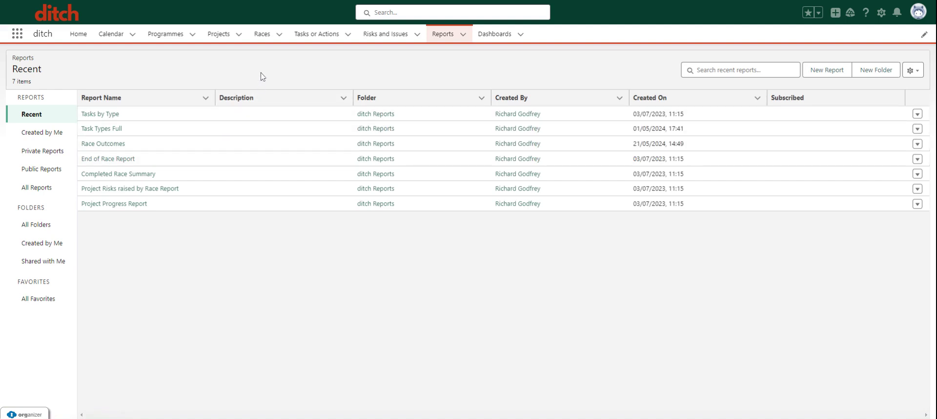
Step: Open the Initial Kick Off meeting card in the task board's Not Started column
click(299, 41)
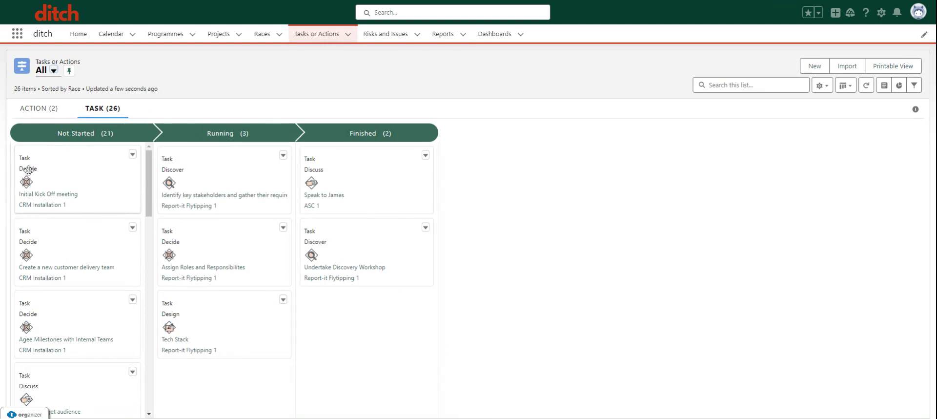
click(49, 195)
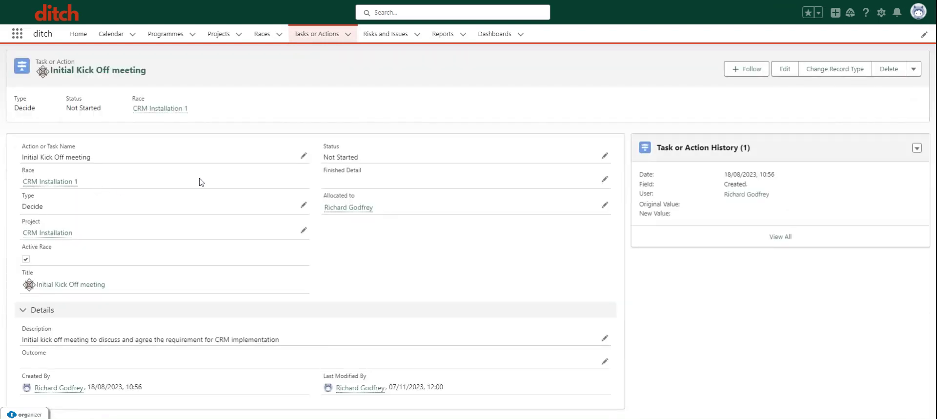